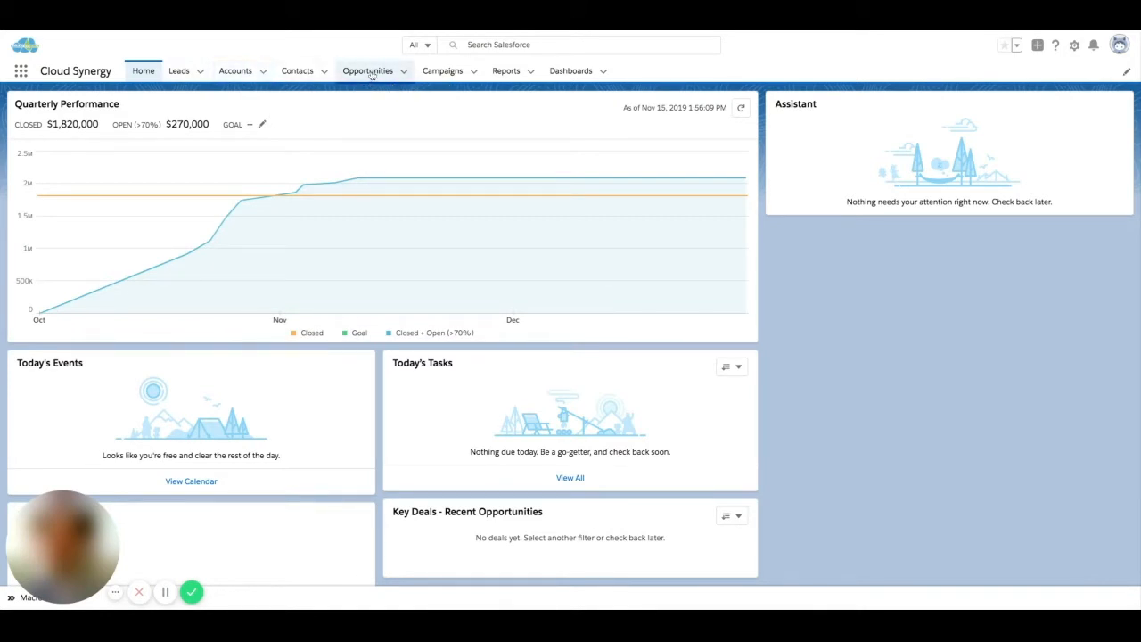
- Pin the Closing Next Month list view of the opportunities, and switch back to the All Opportunities view
{"action": "left_click", "coordinate": [371, 75]}
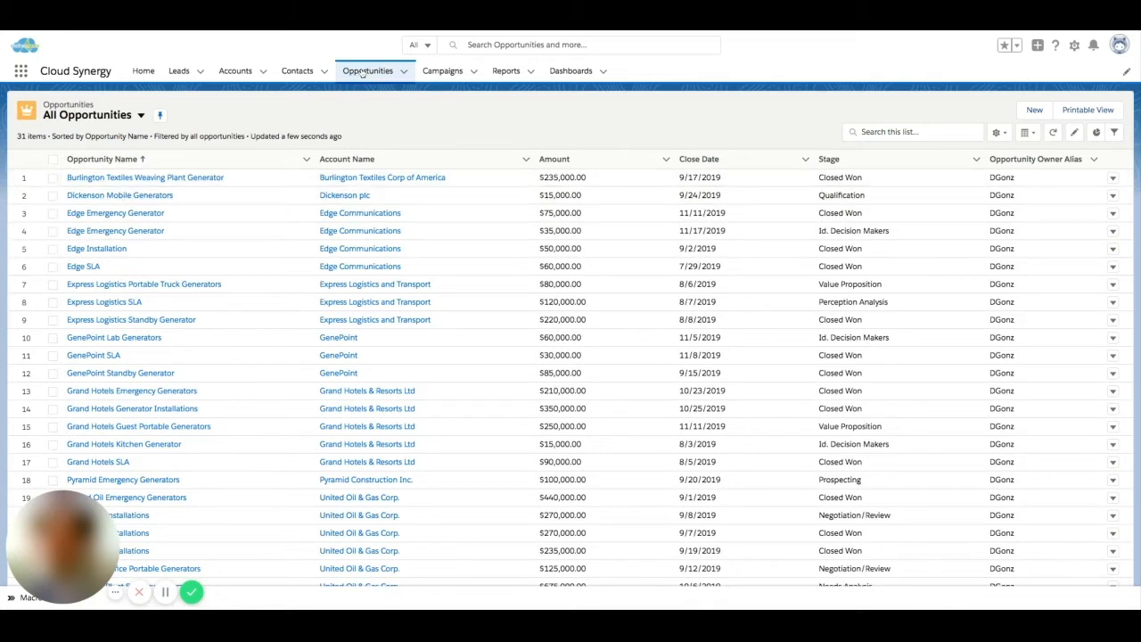
{"action": "left_click", "coordinate": [141, 117]}
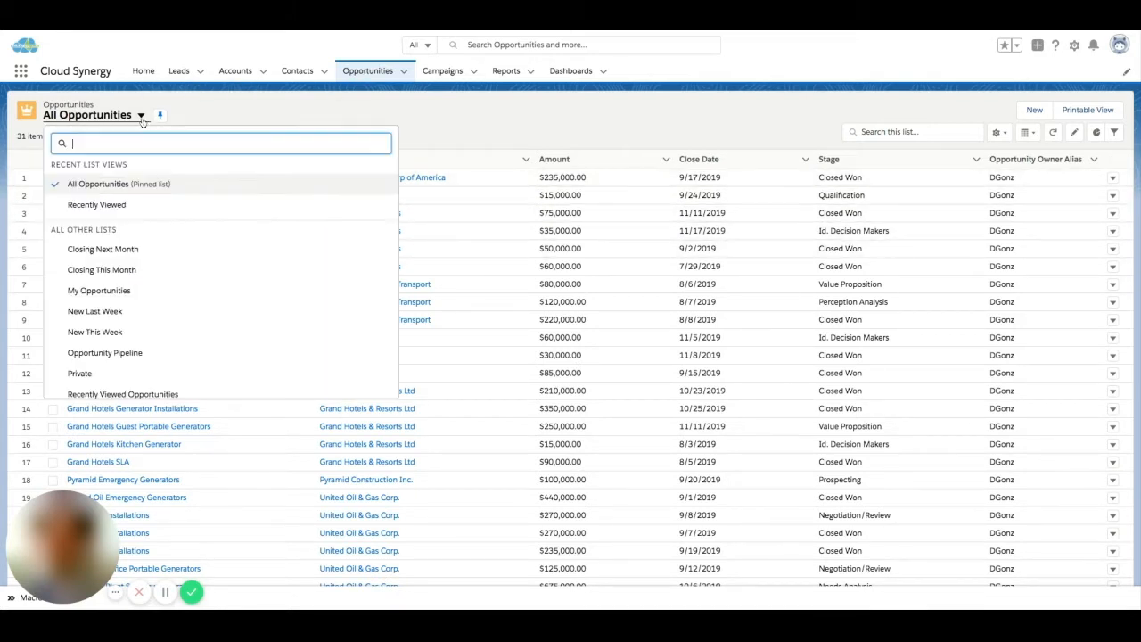
{"action": "left_click", "coordinate": [113, 254]}
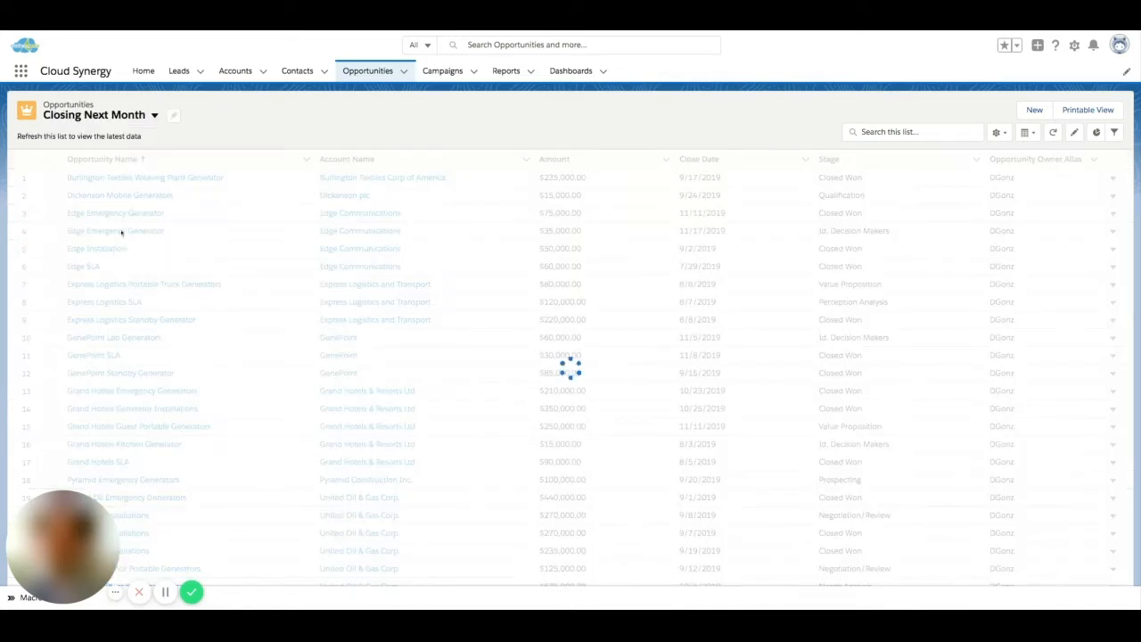
{"action": "left_click", "coordinate": [171, 117]}
{"action": "left_click", "coordinate": [154, 115]}
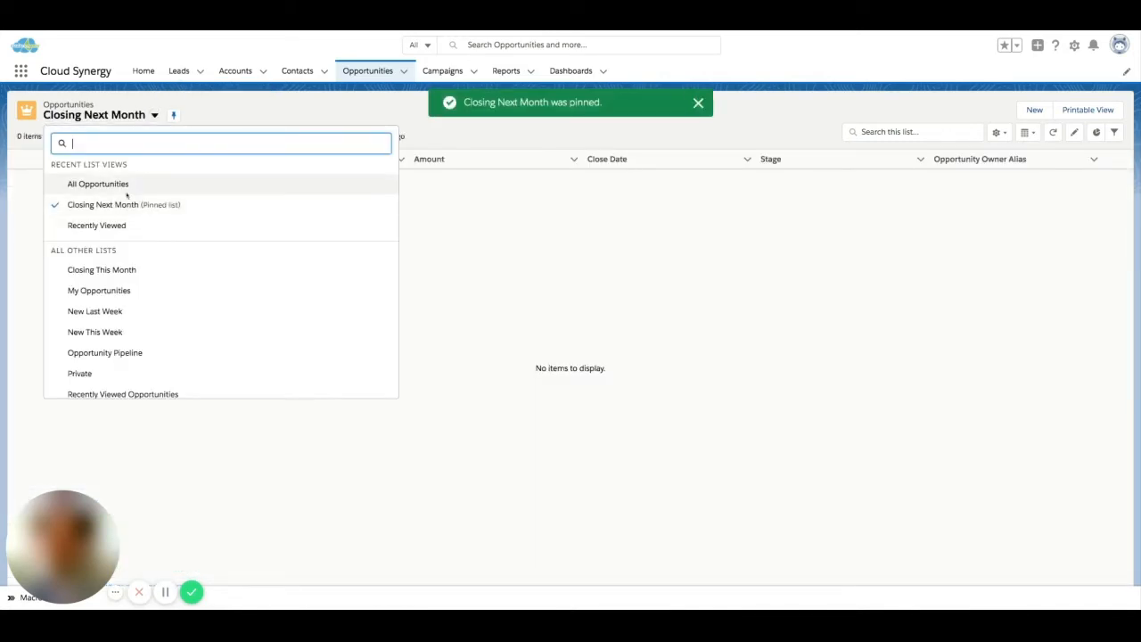
{"action": "left_click", "coordinate": [119, 185]}
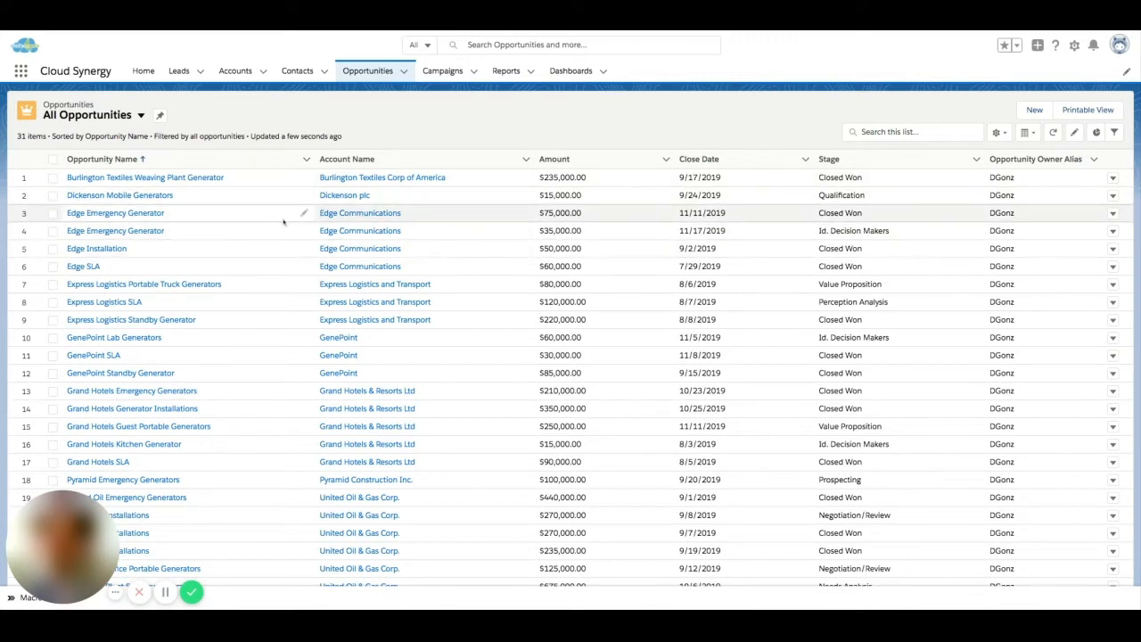
- Start a new opportunity list view named All My Opportunities with the API name All_My_Opportunities
{"action": "left_click", "coordinate": [998, 135]}
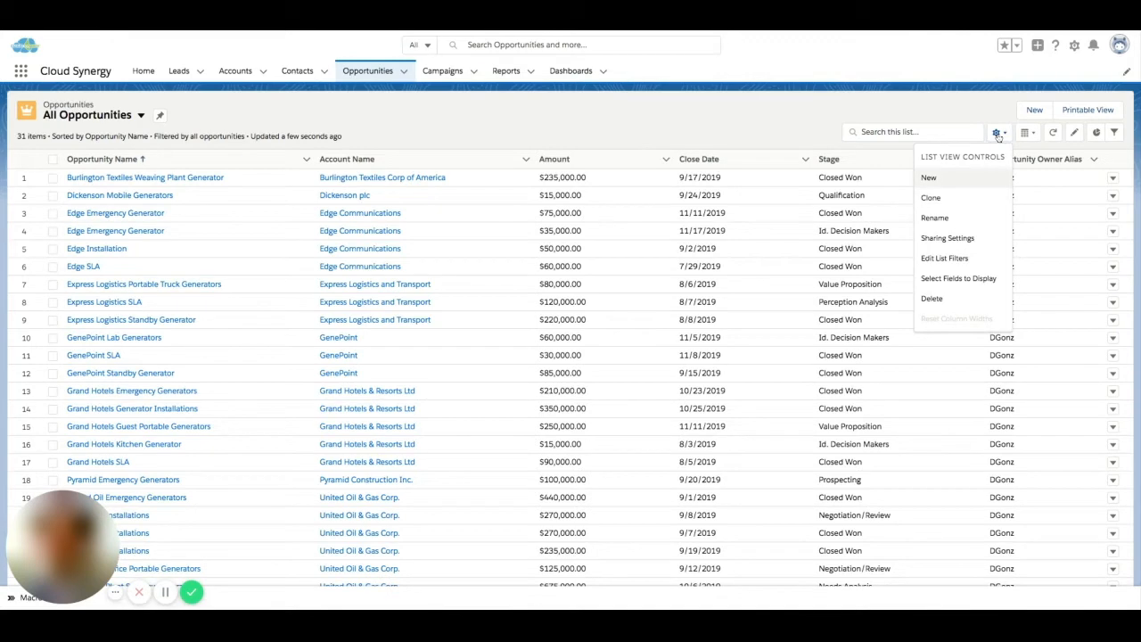
{"action": "left_click", "coordinate": [966, 179]}
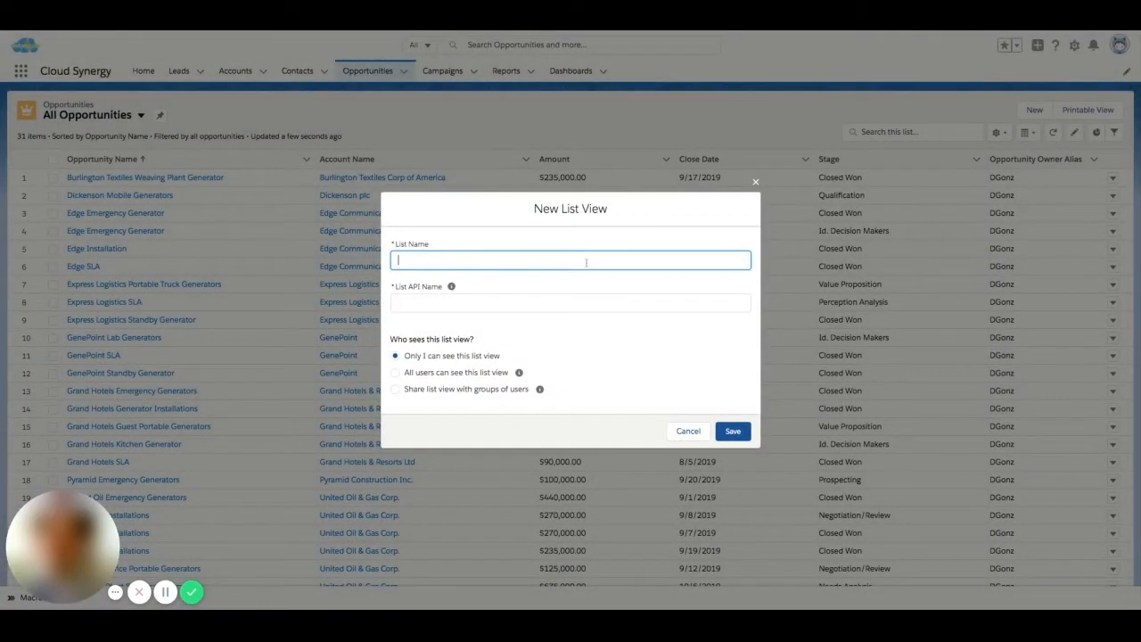
{"action": "type", "text": "All My Opportunities"}
{"action": "key", "text": "Tab"}
{"action": "left_click", "coordinate": [582, 362]}
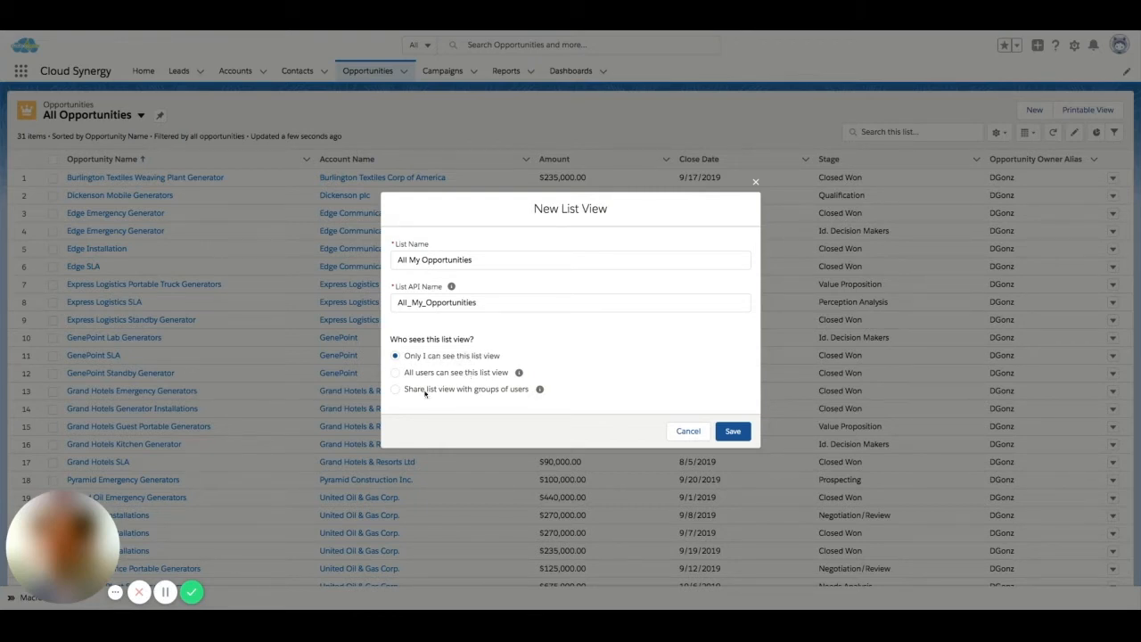
- Try sharing the new list view with groups of users and look at the available role options
{"action": "left_click", "coordinate": [397, 389]}
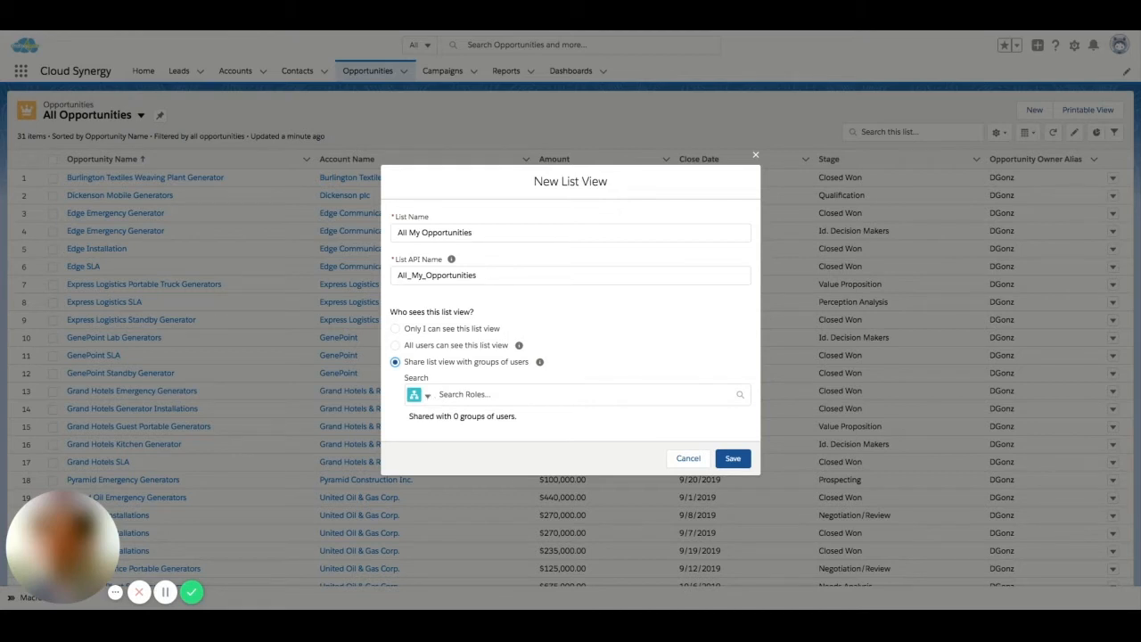
{"action": "left_click", "coordinate": [425, 395]}
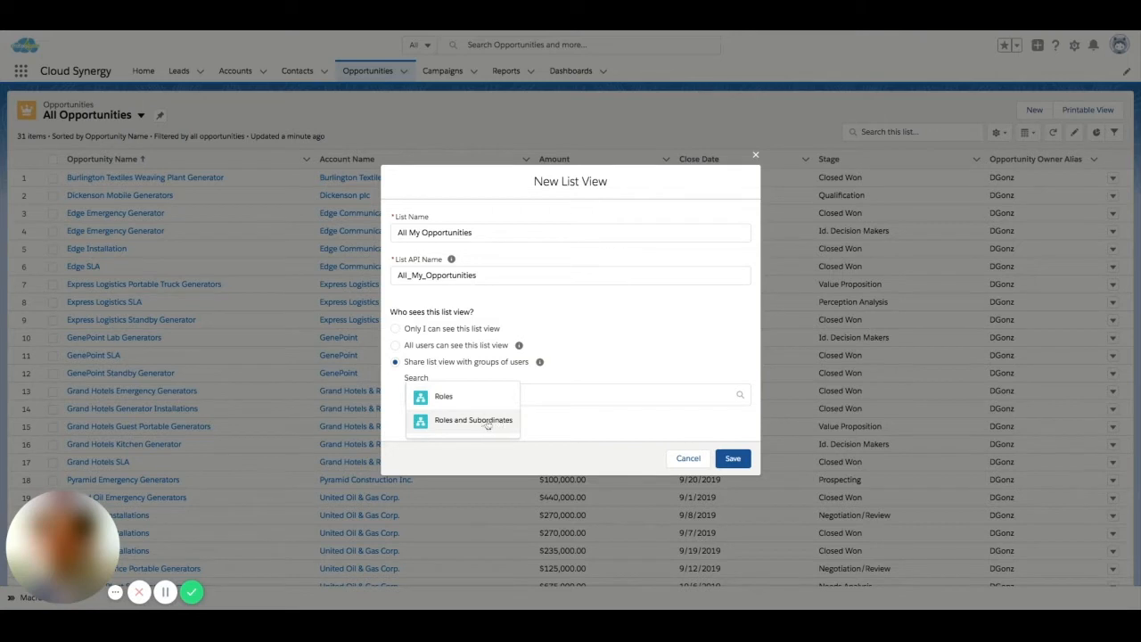
{"action": "left_click", "coordinate": [595, 354]}
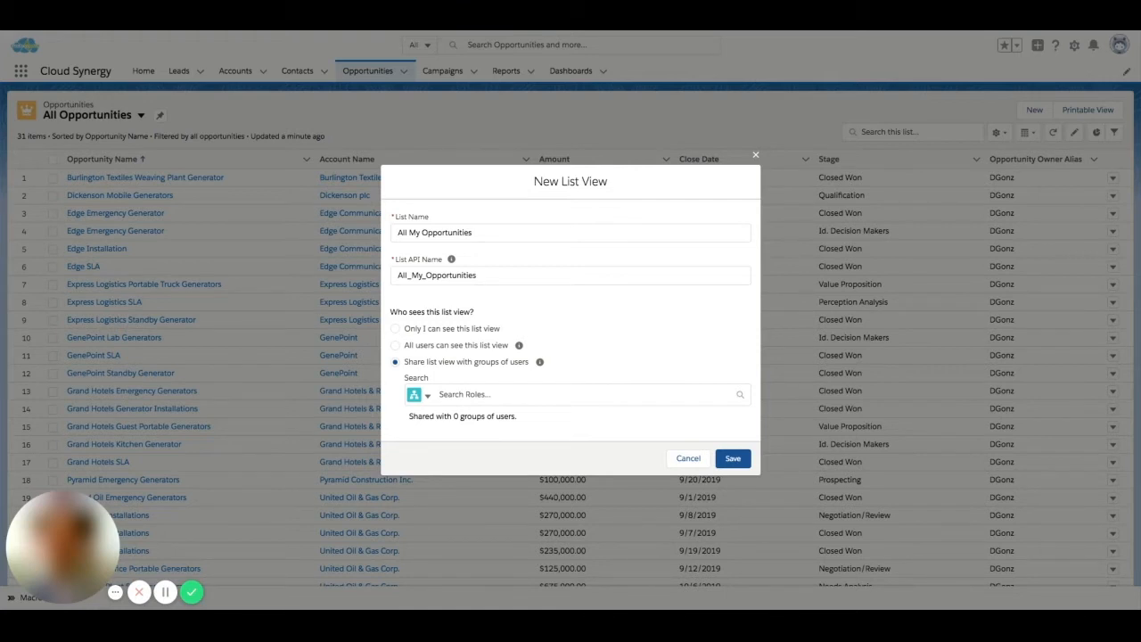
- Set the new list view to be seen only by its creator and save it
{"action": "left_click", "coordinate": [397, 332]}
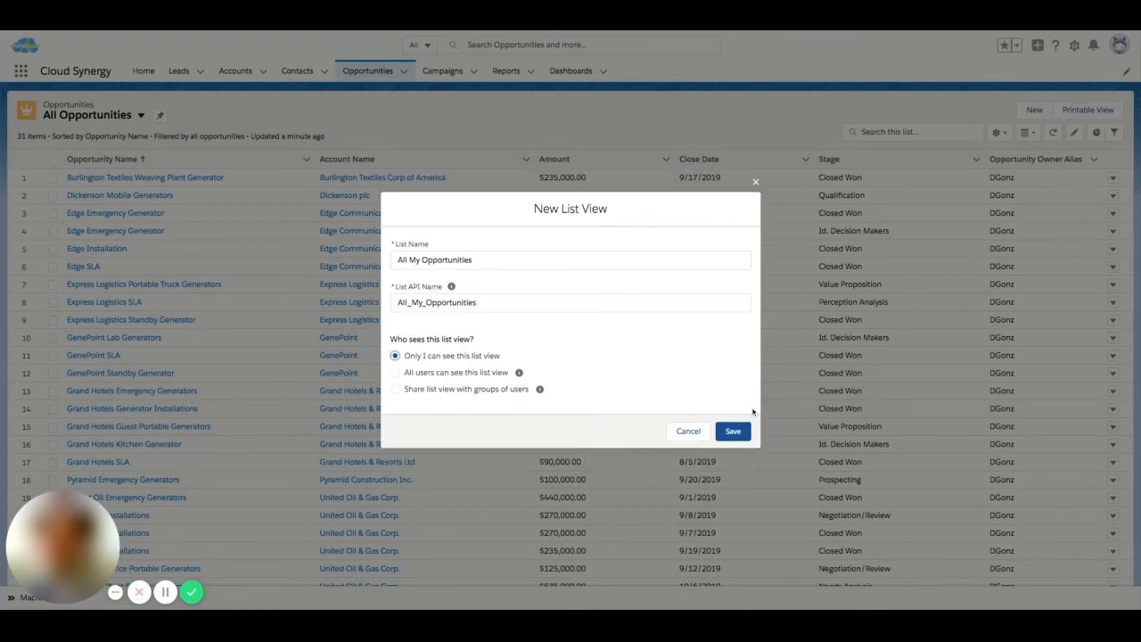
{"action": "left_click", "coordinate": [733, 432]}
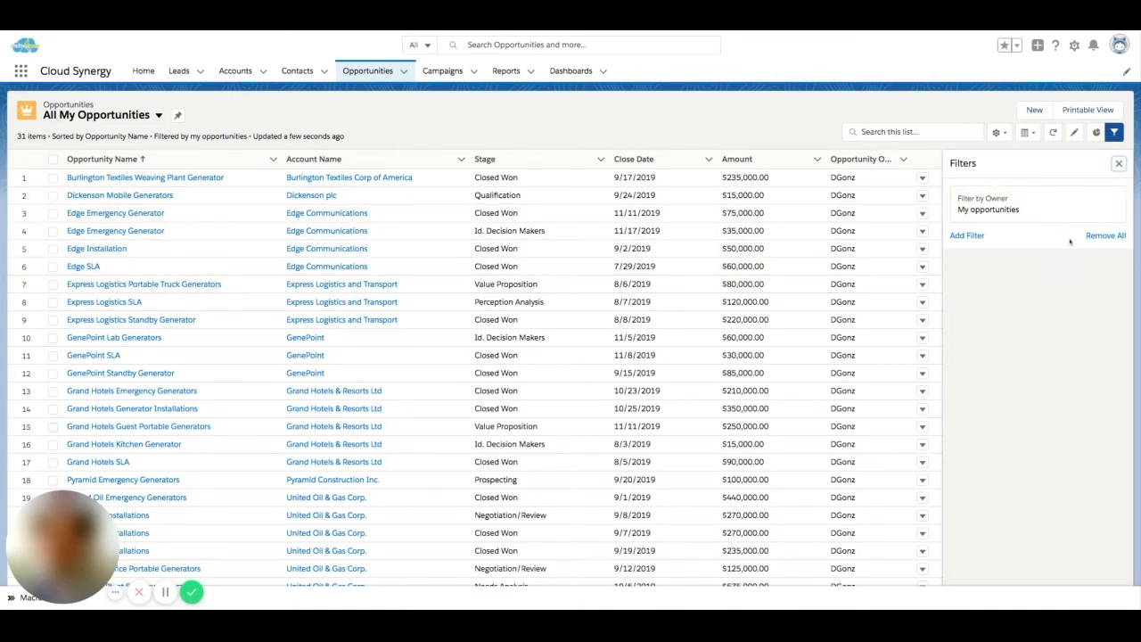
- Add Last Modified By Alias and Forecast Category to the visible fields of the All My Opportunities list view
{"action": "left_click", "coordinate": [1000, 131]}
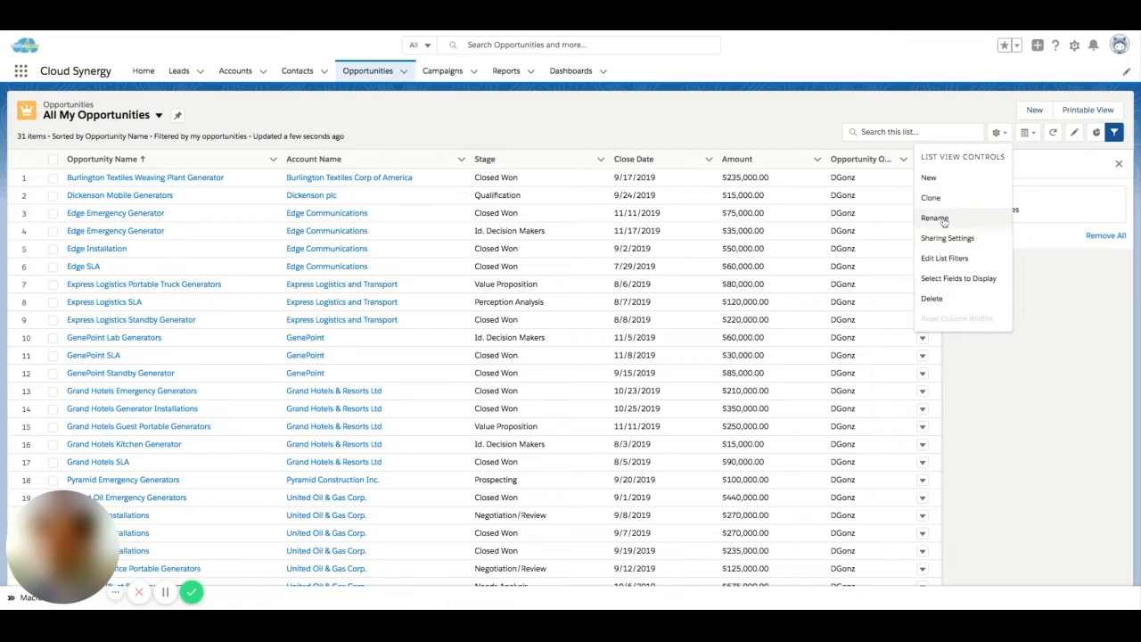
{"action": "left_click", "coordinate": [974, 280]}
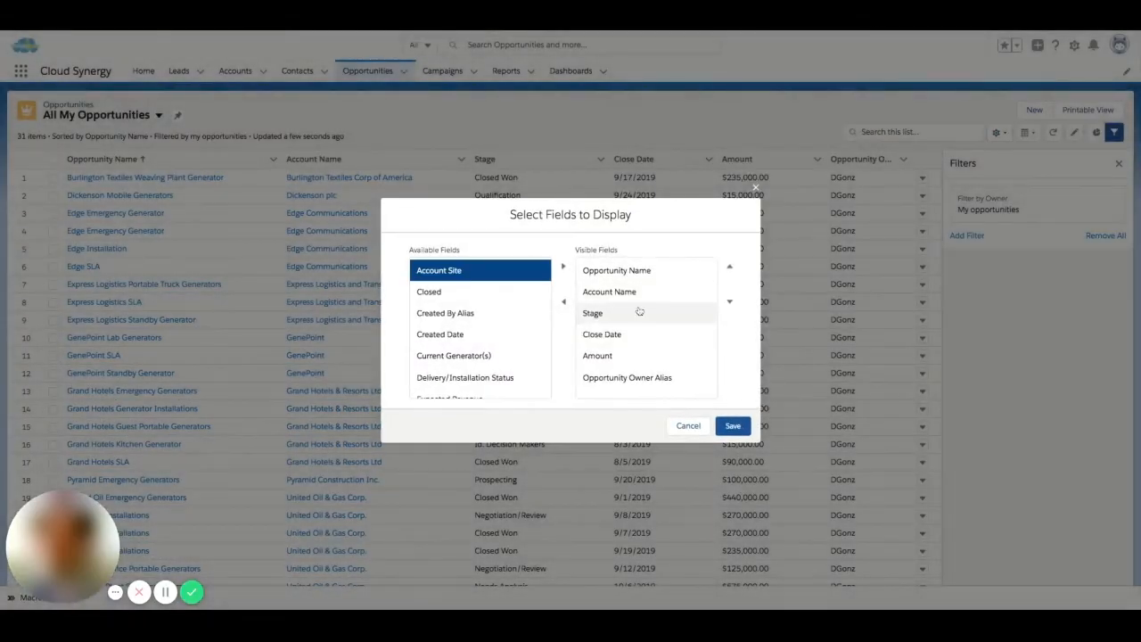
{"action": "scroll", "coordinate": [497, 351], "scroll_direction": "down", "scroll_amount": 4}
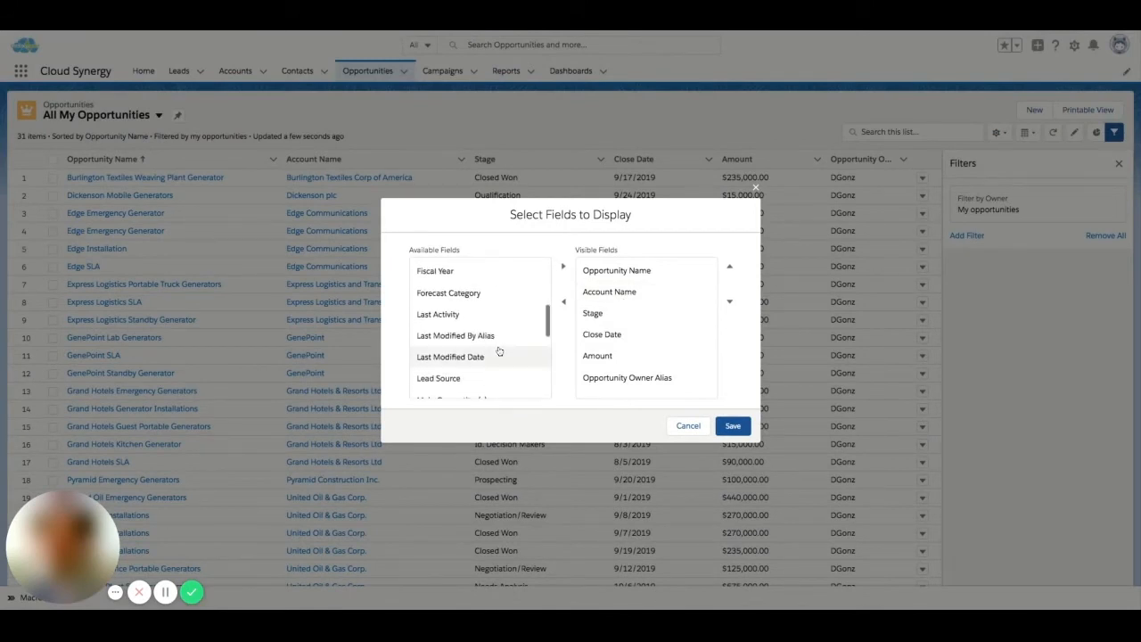
{"action": "left_click", "coordinate": [482, 335]}
{"action": "left_click", "coordinate": [562, 266]}
{"action": "left_click", "coordinate": [524, 292]}
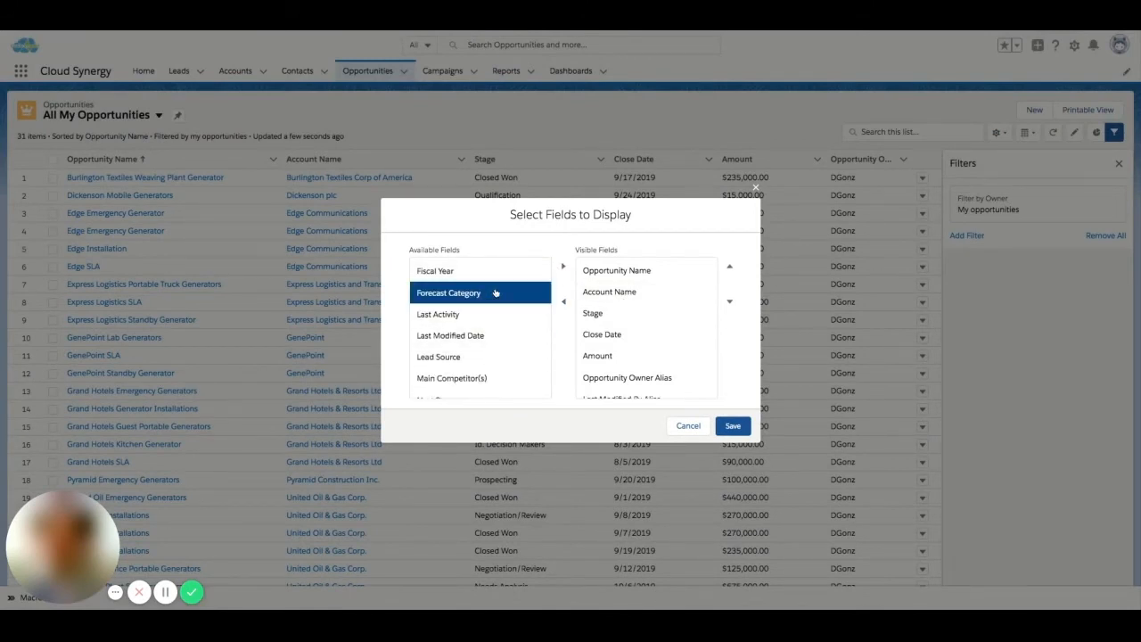
{"action": "left_click", "coordinate": [562, 265]}
- Remove Forecast Category and Last Modified By Alias from the visible fields and save the field selection
{"action": "scroll", "coordinate": [624, 334], "scroll_direction": "down", "scroll_amount": 2}
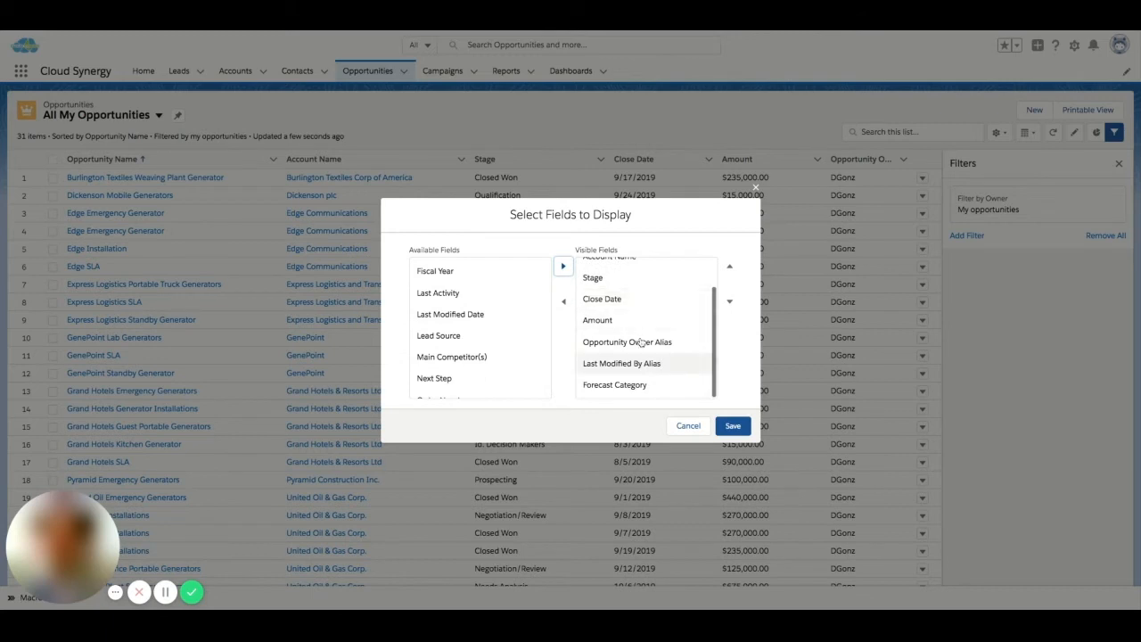
{"action": "left_click", "coordinate": [636, 386]}
{"action": "left_click", "coordinate": [563, 301]}
{"action": "left_click", "coordinate": [628, 385]}
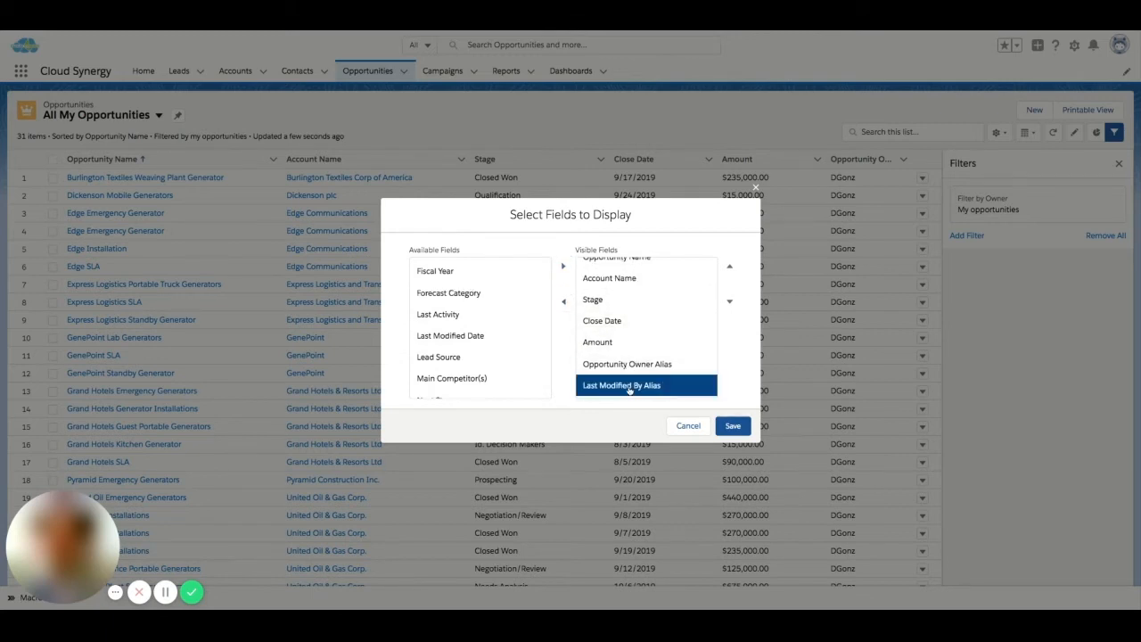
{"action": "left_click", "coordinate": [564, 302]}
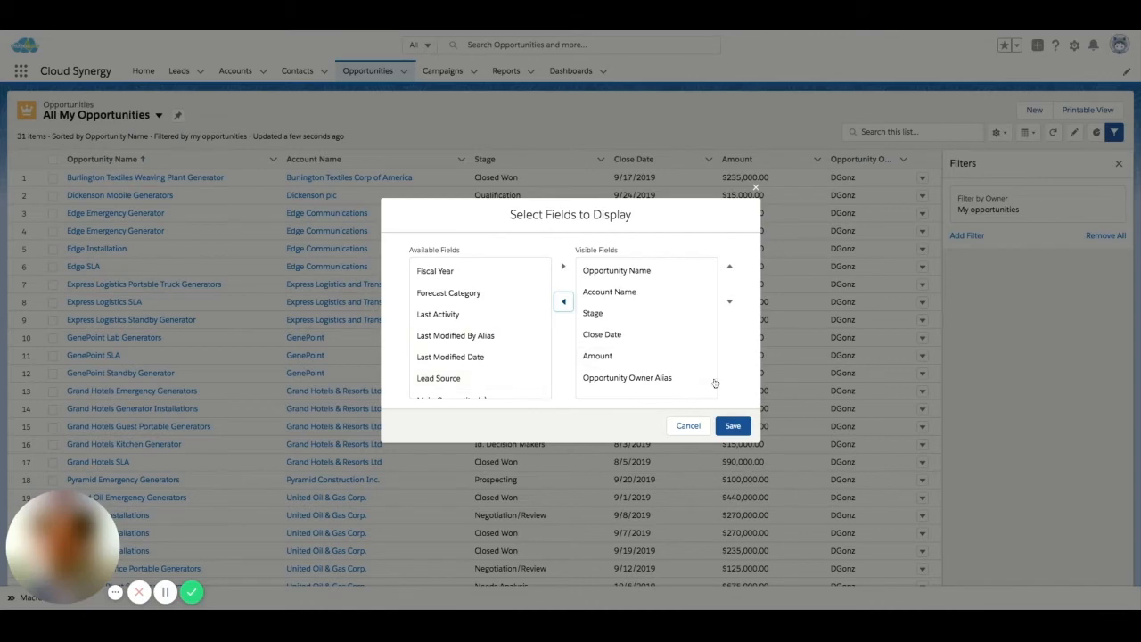
{"action": "left_click", "coordinate": [731, 426]}
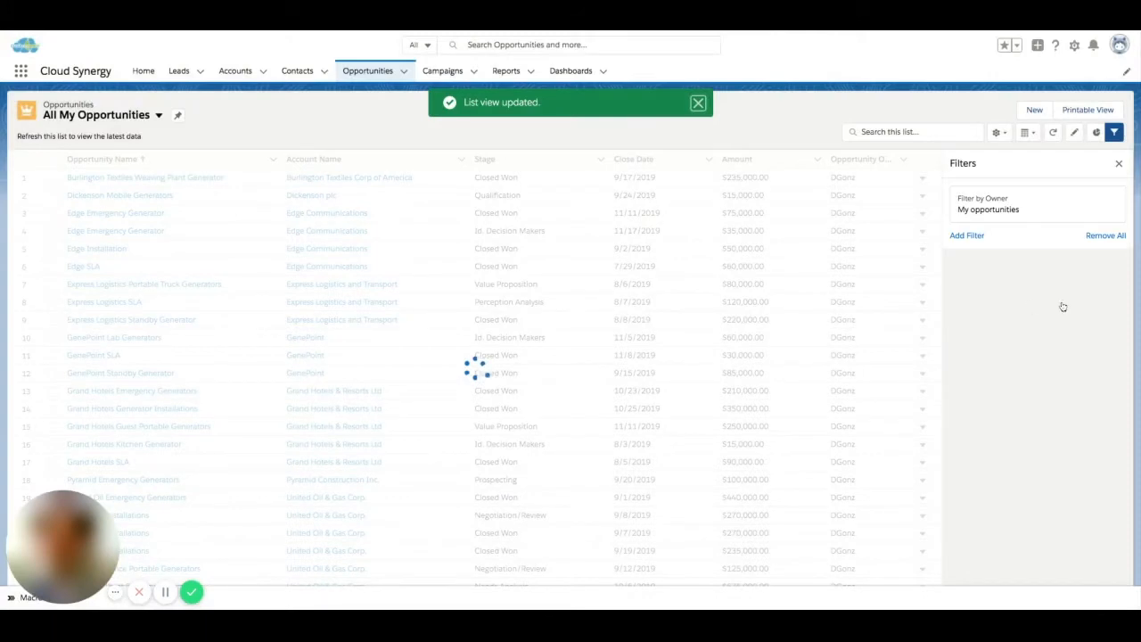
- Try the All opportunities and My team's opportunities owner filters, and set the owner filter back to My opportunities
{"action": "left_click", "coordinate": [1014, 211]}
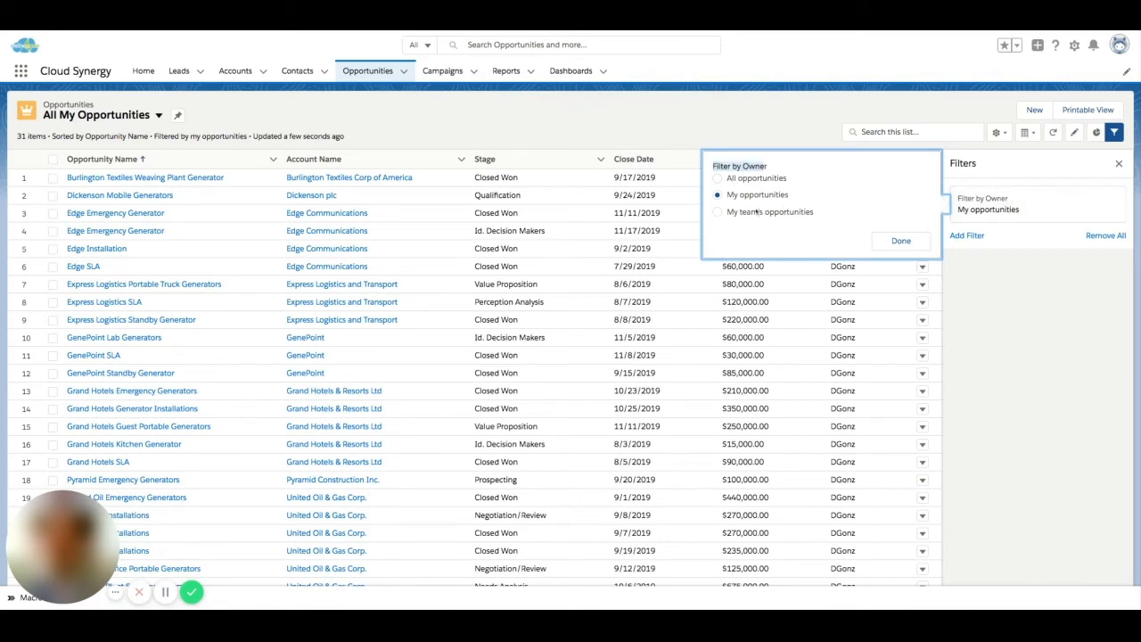
{"action": "left_click", "coordinate": [719, 179]}
{"action": "left_click", "coordinate": [719, 196]}
{"action": "left_click", "coordinate": [719, 214]}
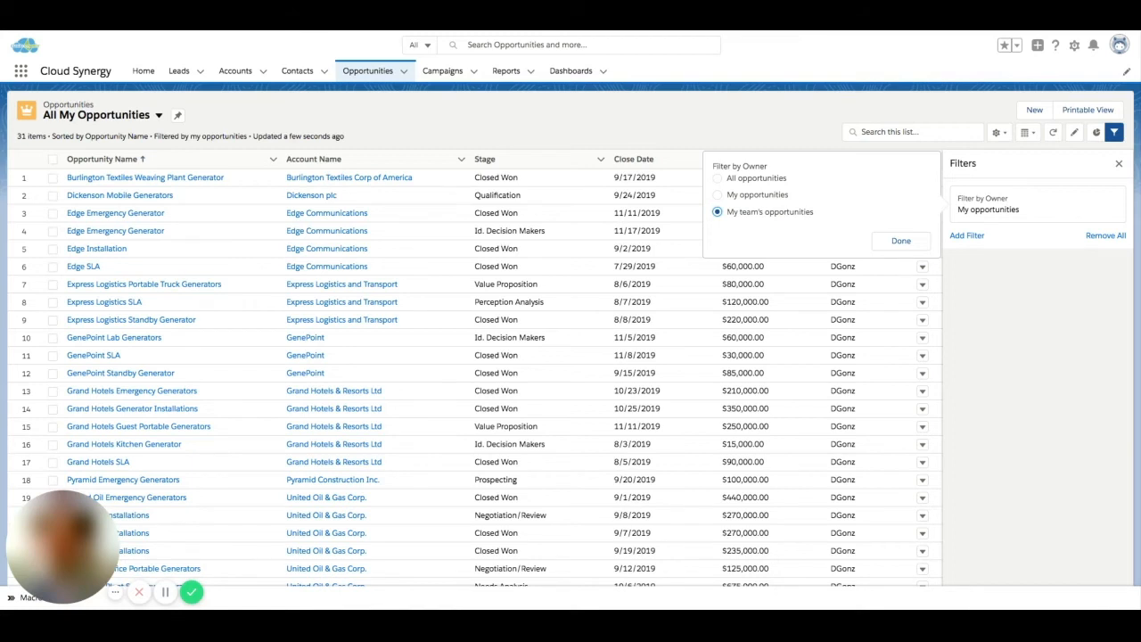
{"action": "left_click", "coordinate": [718, 195]}
{"action": "left_click", "coordinate": [916, 241]}
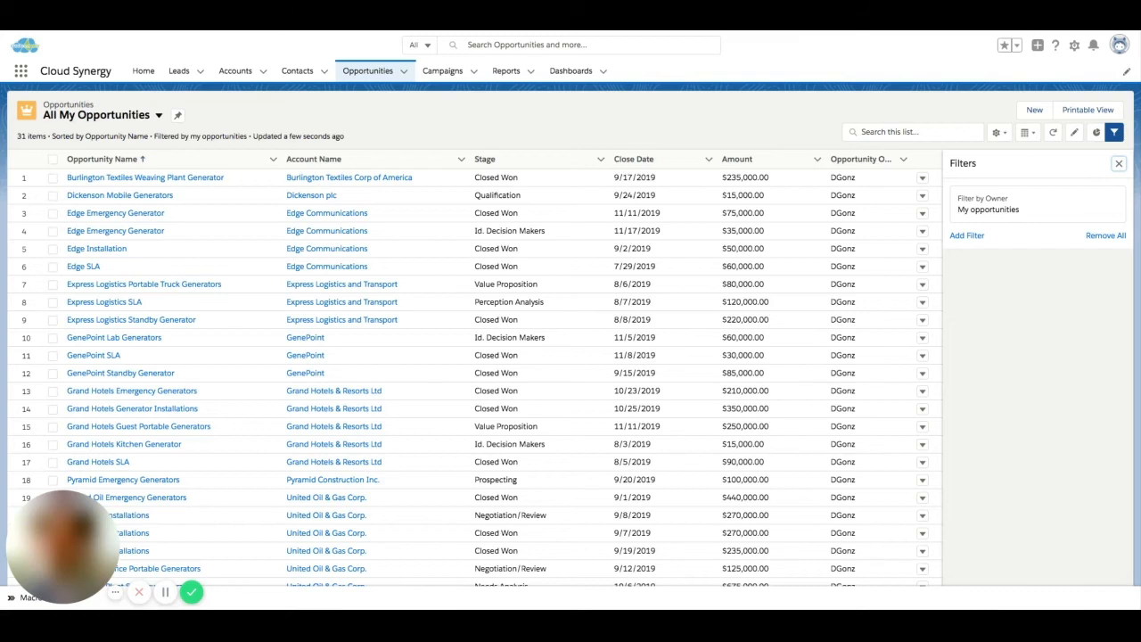
- Add a filter for Amount greater than 150000 to the list view and save it
{"action": "left_click", "coordinate": [971, 236]}
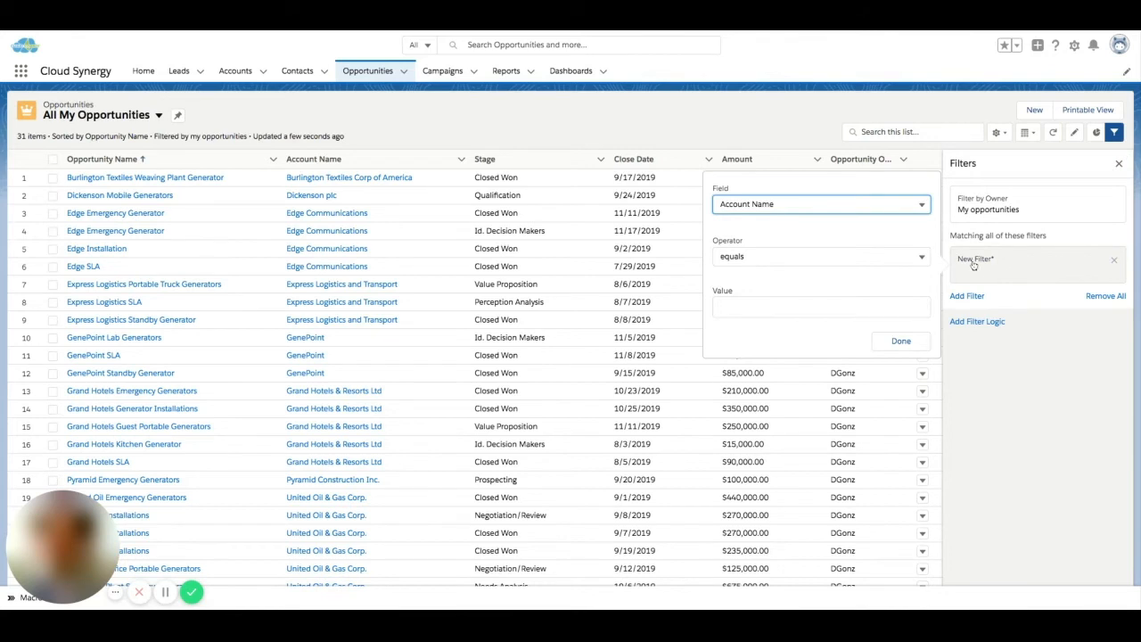
{"action": "left_click", "coordinate": [894, 204]}
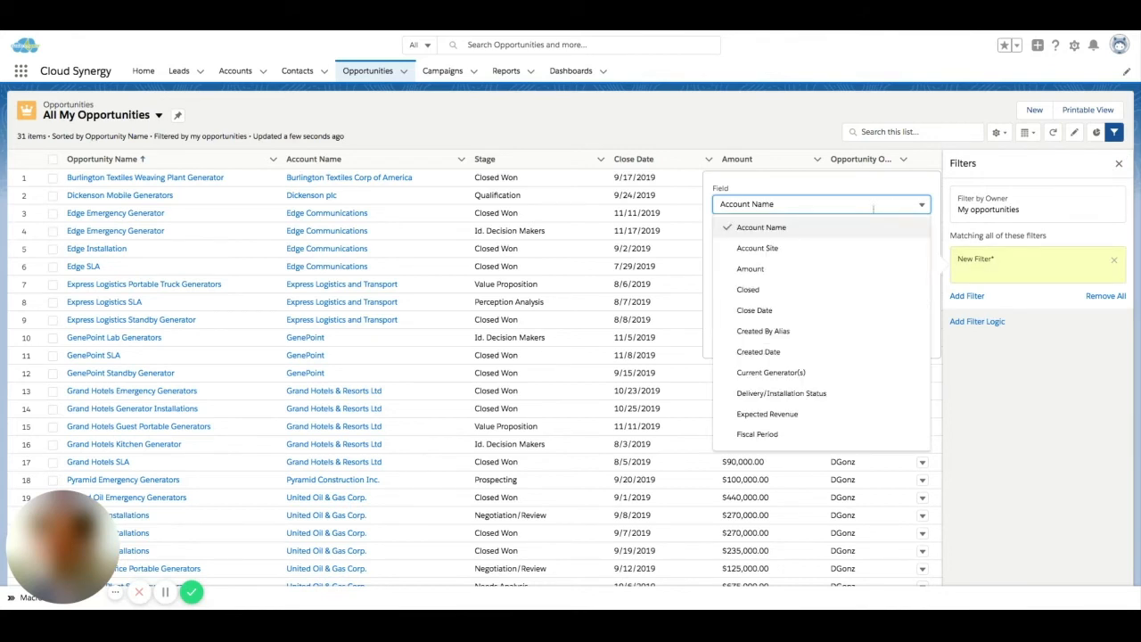
{"action": "left_click", "coordinate": [804, 270]}
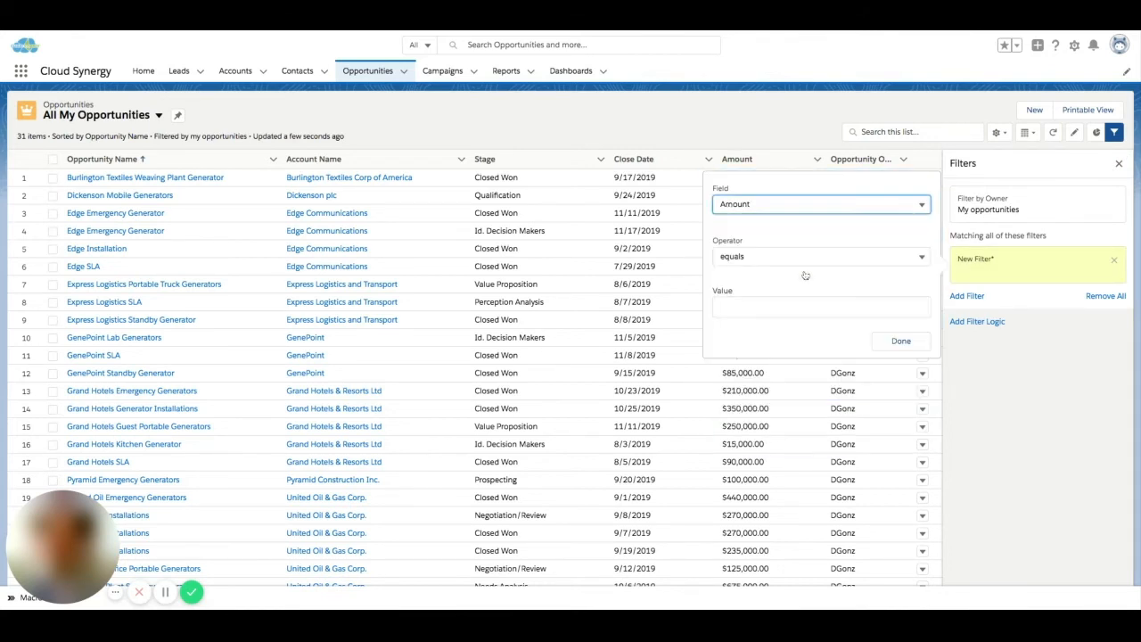
{"action": "left_click", "coordinate": [866, 255]}
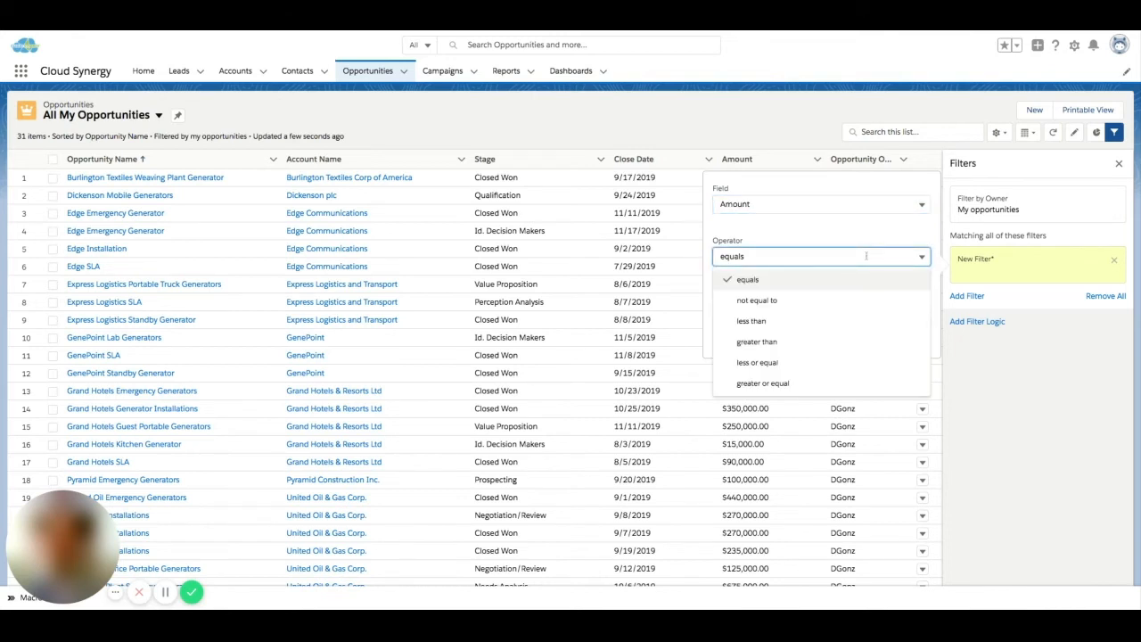
{"action": "left_click", "coordinate": [838, 344]}
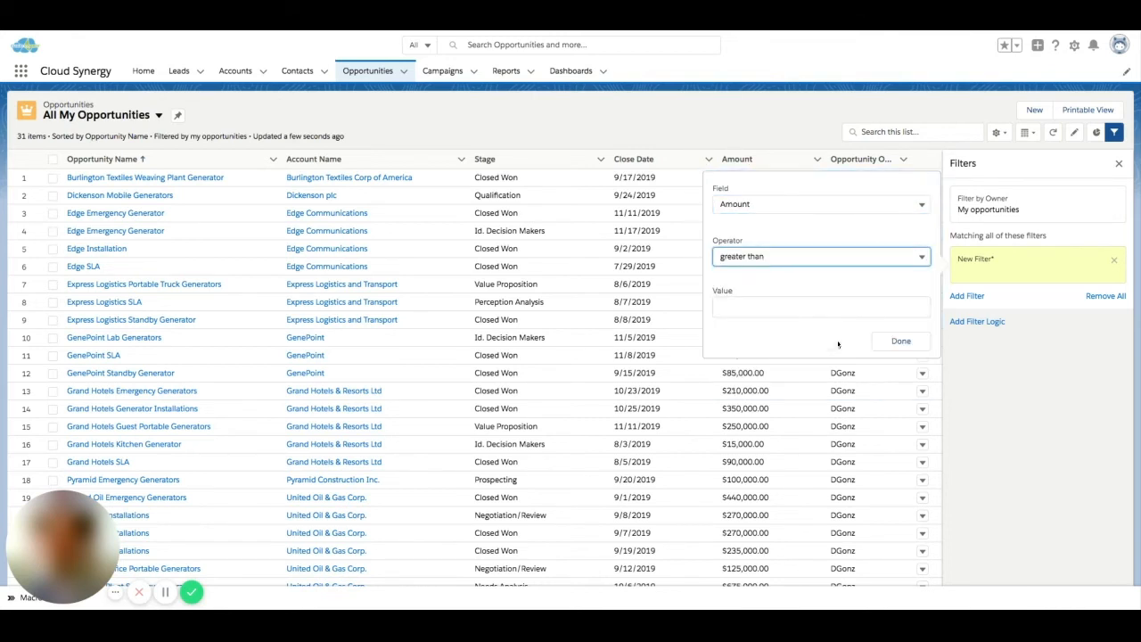
{"action": "left_click", "coordinate": [785, 310]}
{"action": "type", "text": "150"}
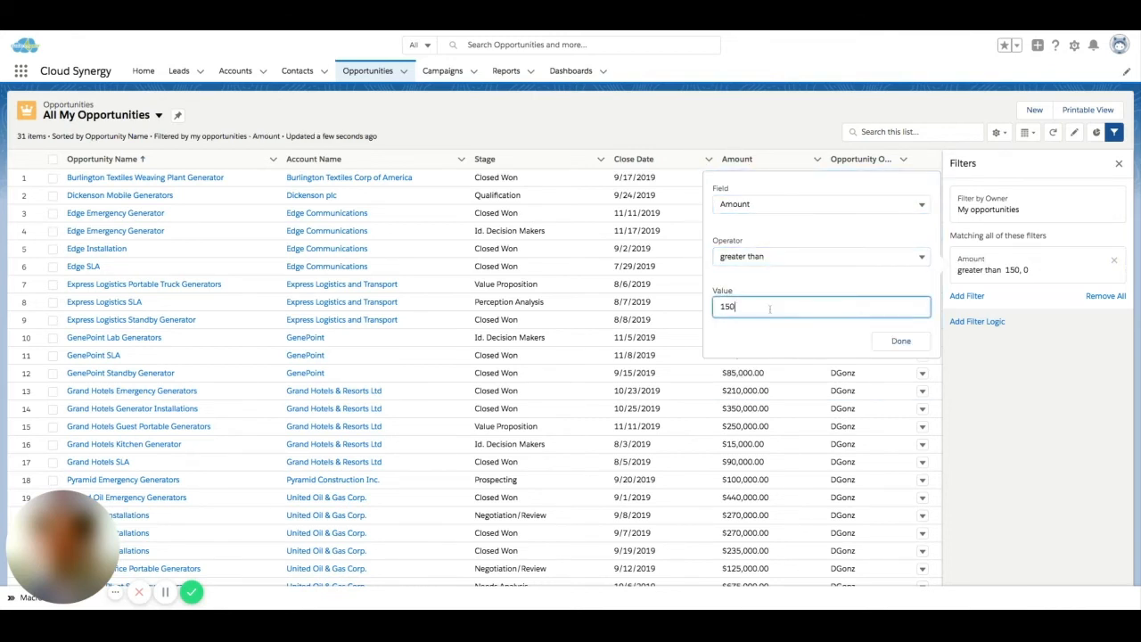
{"action": "type", "text": "000"}
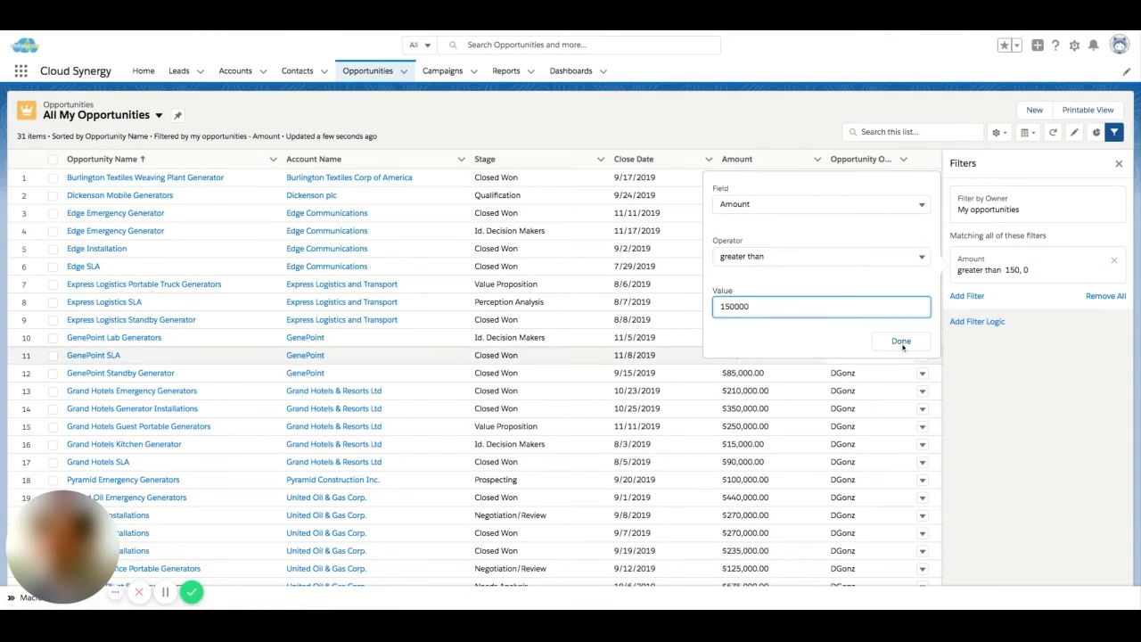
{"action": "left_click", "coordinate": [901, 343]}
{"action": "left_click", "coordinate": [1095, 164]}
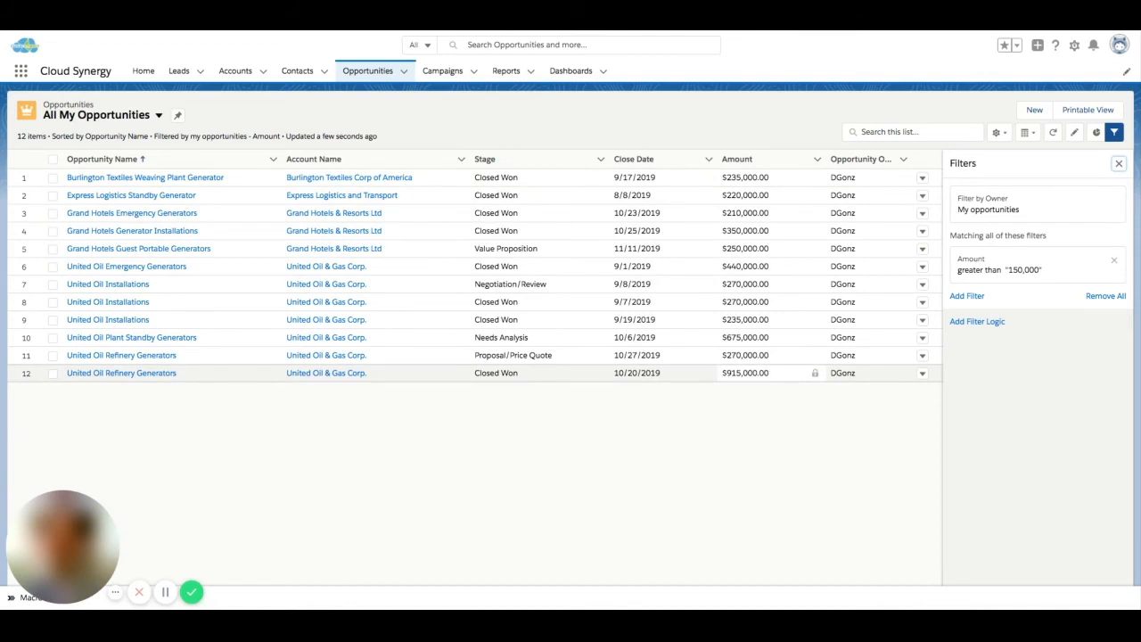
- Add a second, blank filter to the list view and look through the fields it can use
{"action": "left_click", "coordinate": [967, 295]}
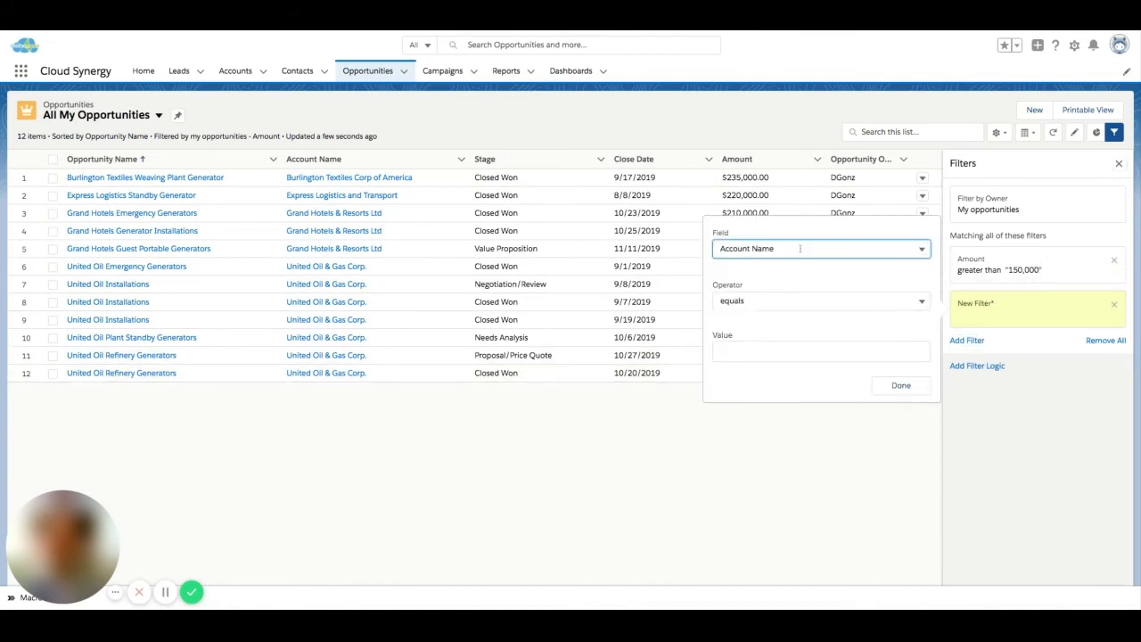
{"action": "left_click", "coordinate": [799, 249]}
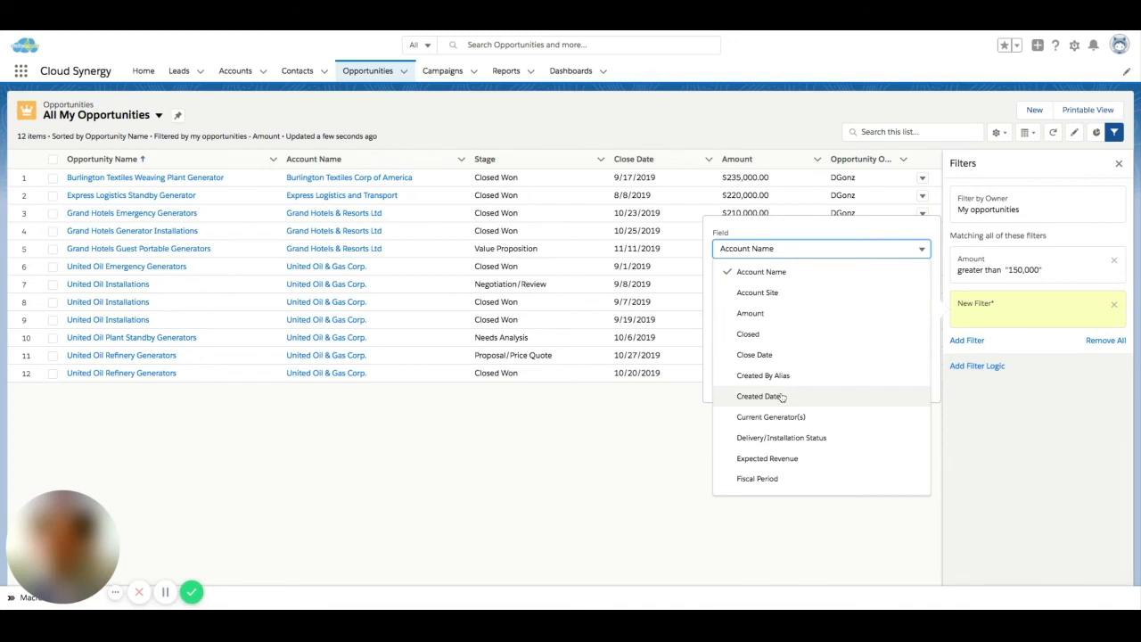
{"action": "scroll", "coordinate": [781, 398], "scroll_direction": "down", "scroll_amount": 5}
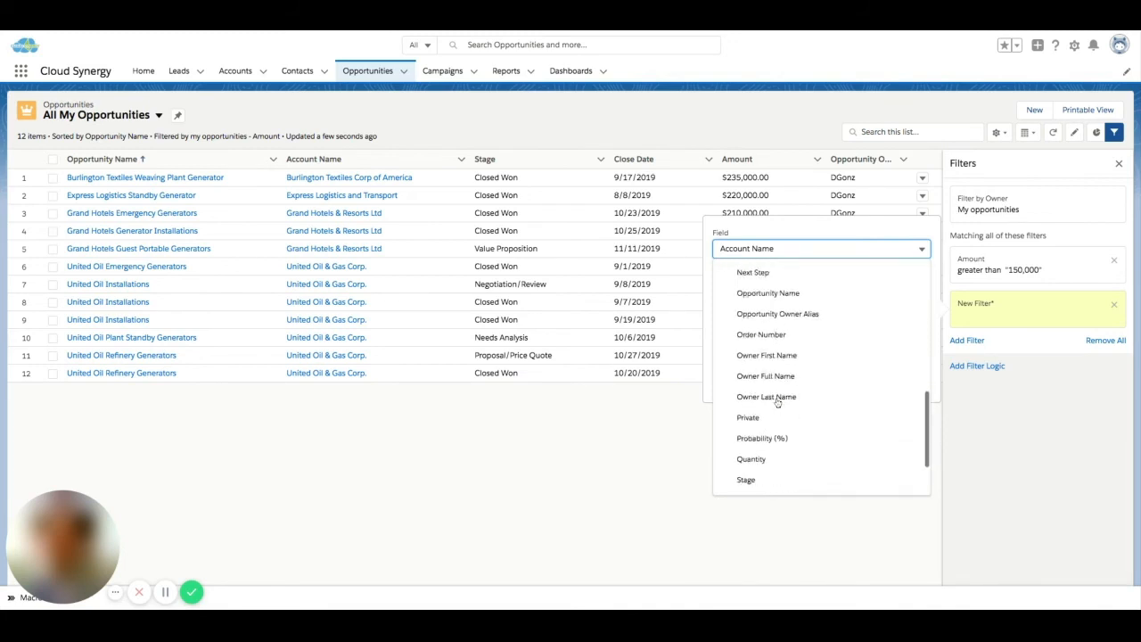
{"action": "scroll", "coordinate": [777, 401], "scroll_direction": "down", "scroll_amount": 2}
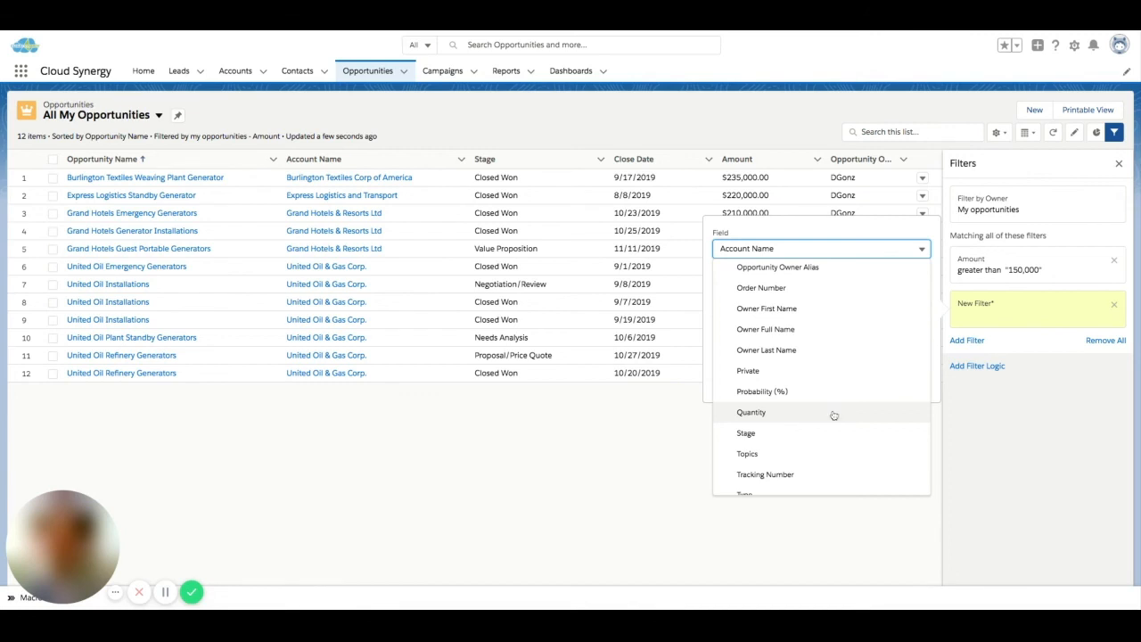
{"action": "left_click", "coordinate": [990, 425]}
- Add the filter logic 1 AND 2 to the list view's filters and remove it again
{"action": "left_click", "coordinate": [981, 372]}
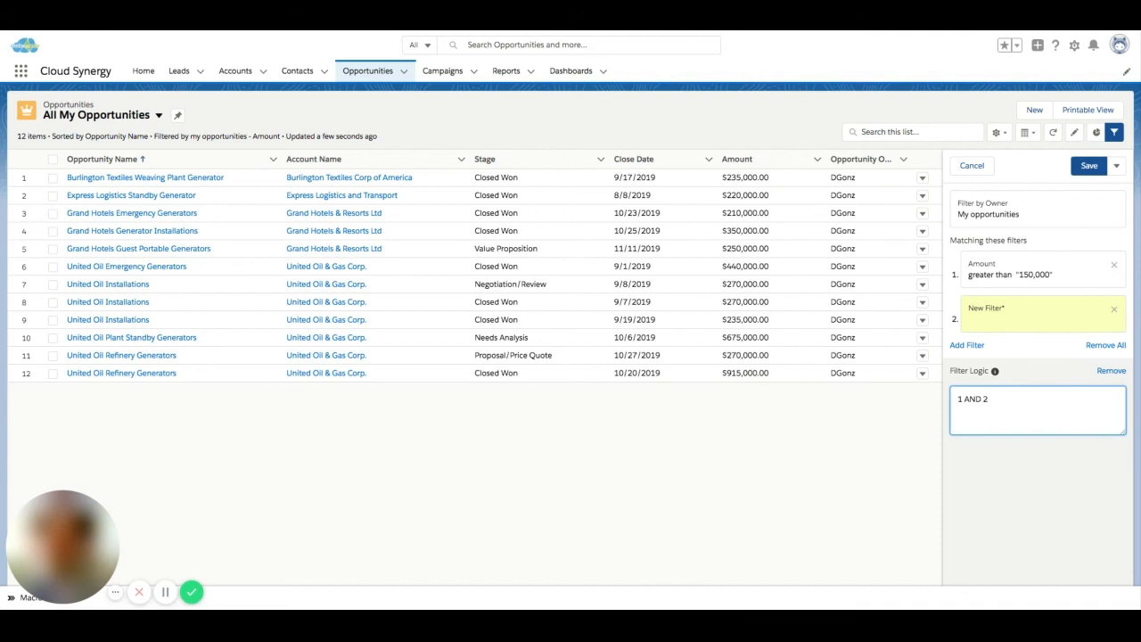
{"action": "left_click", "coordinate": [1111, 370]}
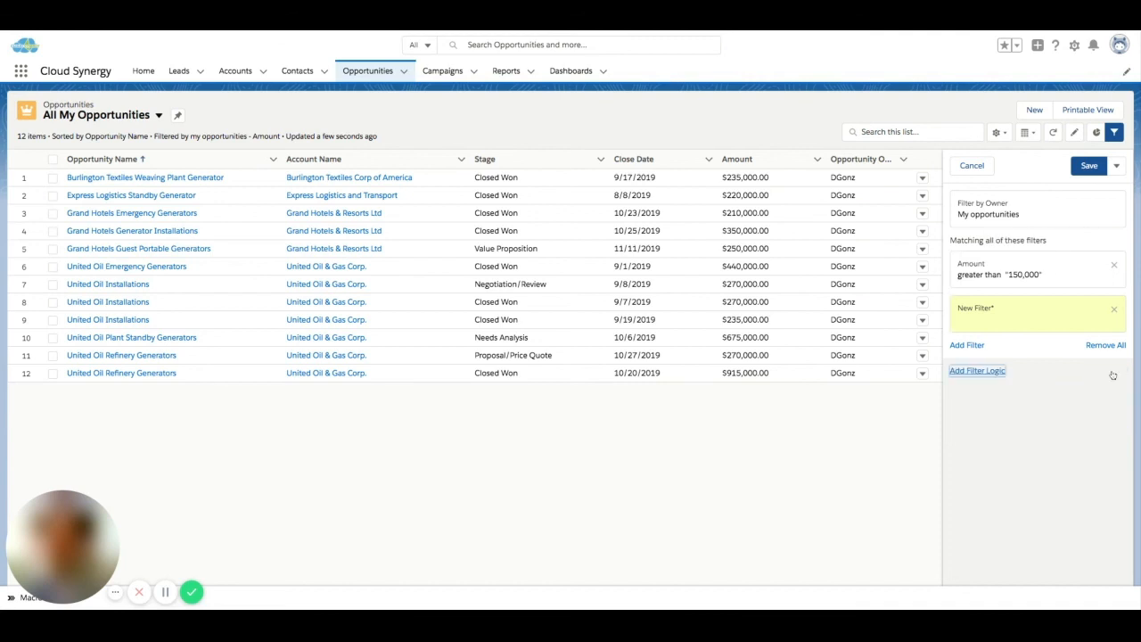